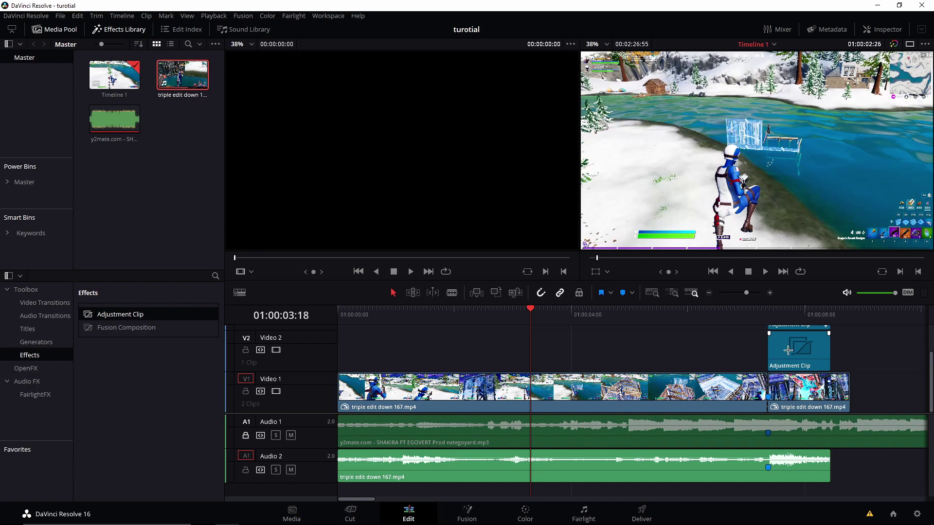
- Scrub the montage between 01:00:04:46 and 01:00:07:22 to pinpoint the beat drop
left_click_drag(548, 320, 590, 313)
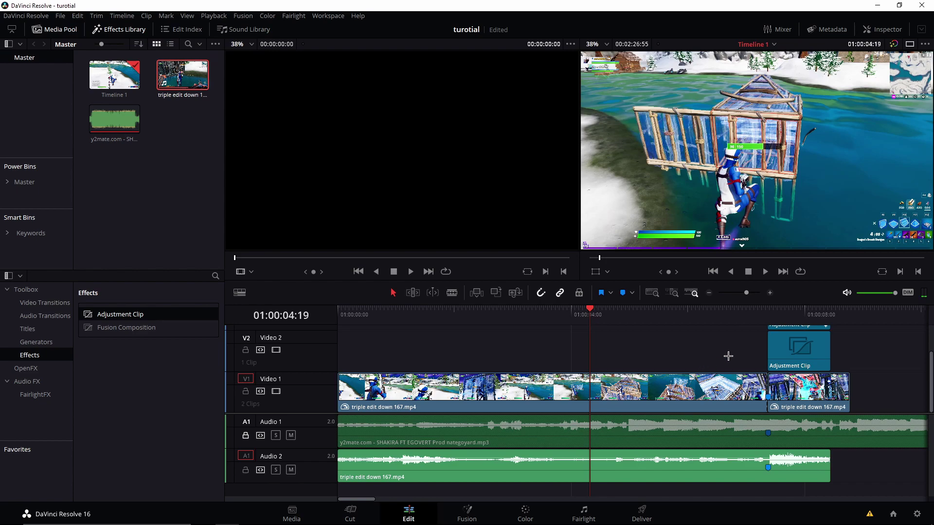
left_click(793, 365)
left_click_drag(589, 321, 830, 328)
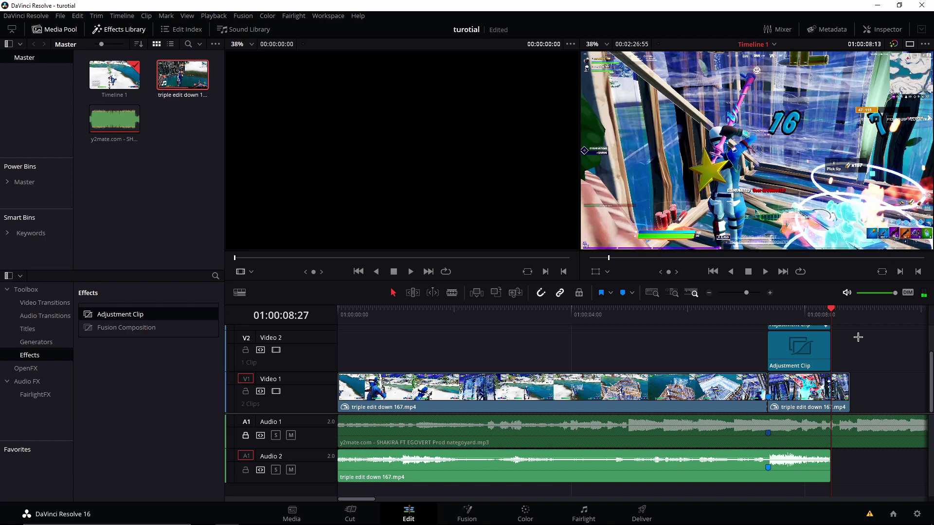
left_click_drag(831, 308, 815, 316)
left_click_drag(652, 325, 626, 364)
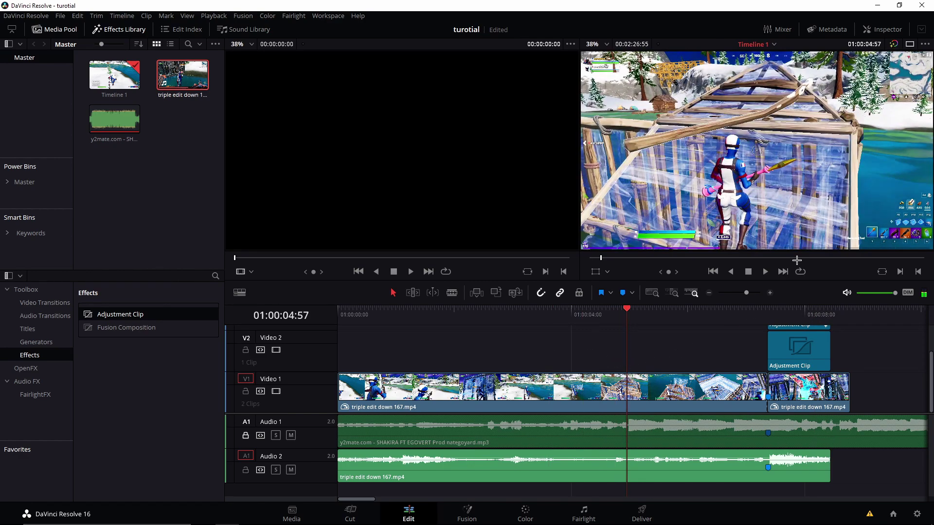
- Zoom the timeline in and park the playhead at 01:00:04:58 on the selected V1 gameplay clip
left_click(773, 291)
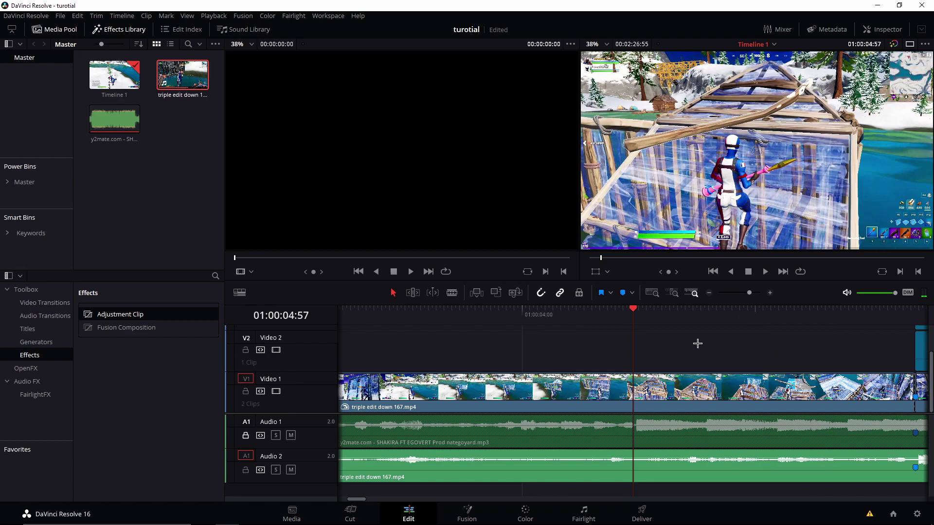
left_click_drag(620, 315, 636, 332)
left_click(664, 387)
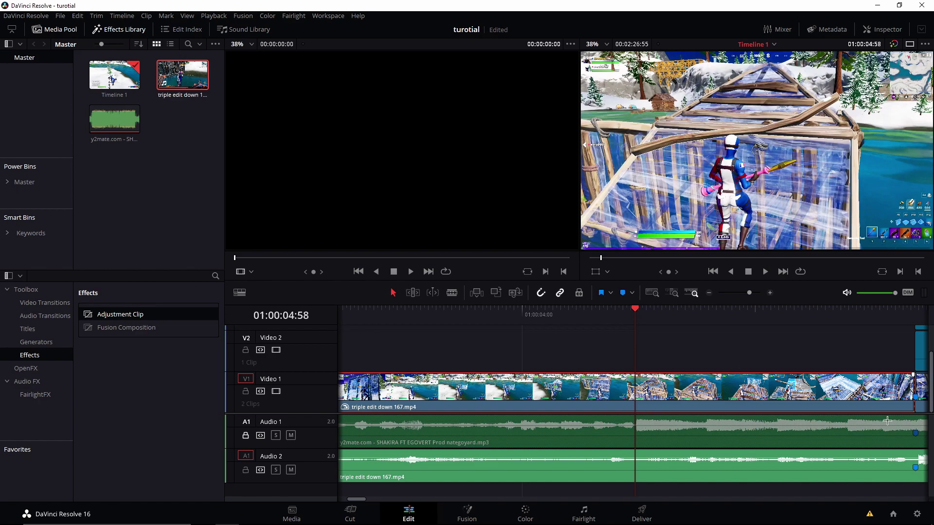
left_click_drag(652, 321, 635, 331)
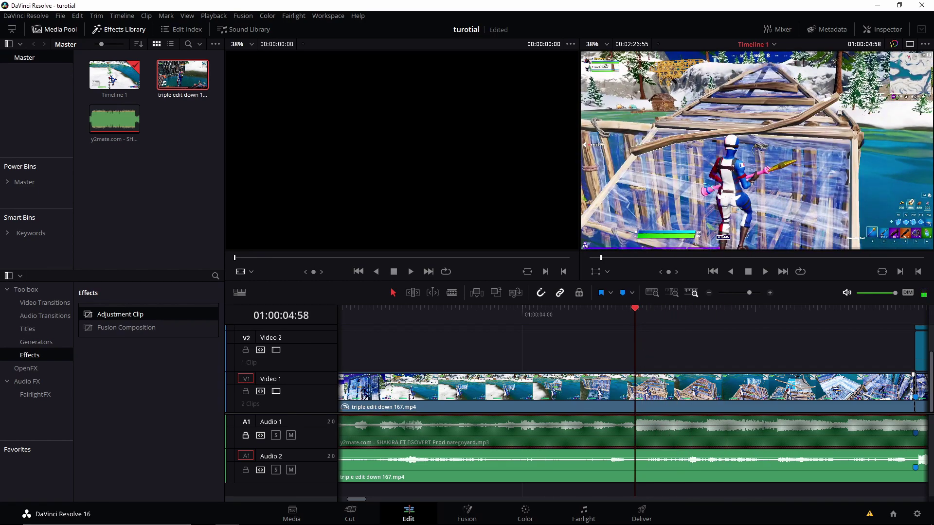
- Blade the gameplay clip at each successive beat into seven pieces and save the project
key("ctrl+backslash")
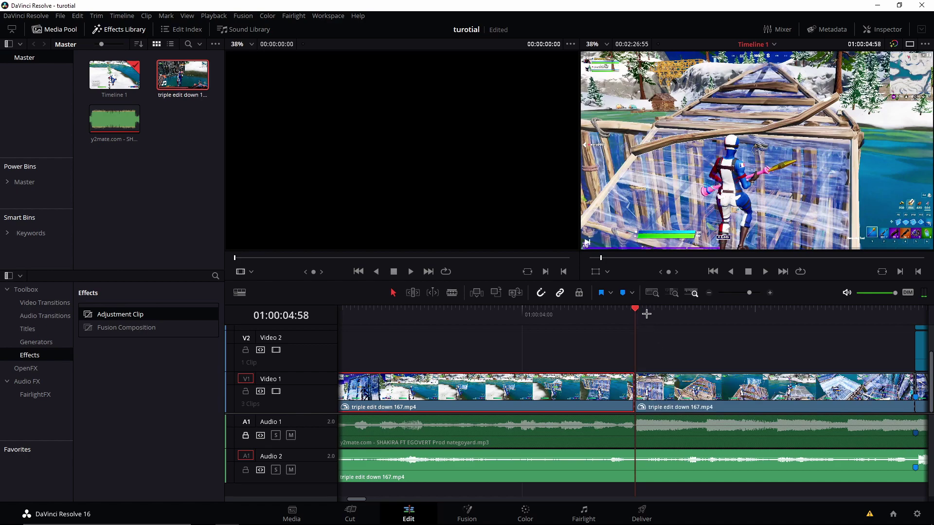
left_click_drag(647, 315, 606, 364)
left_click(723, 383)
key("ctrl+backslash")
left_click(800, 388)
key("ctrl+backslash")
left_click(850, 383)
key("ctrl+backslash")
left_click(892, 387)
key("ctrl+backslash")
key("ctrl+s")
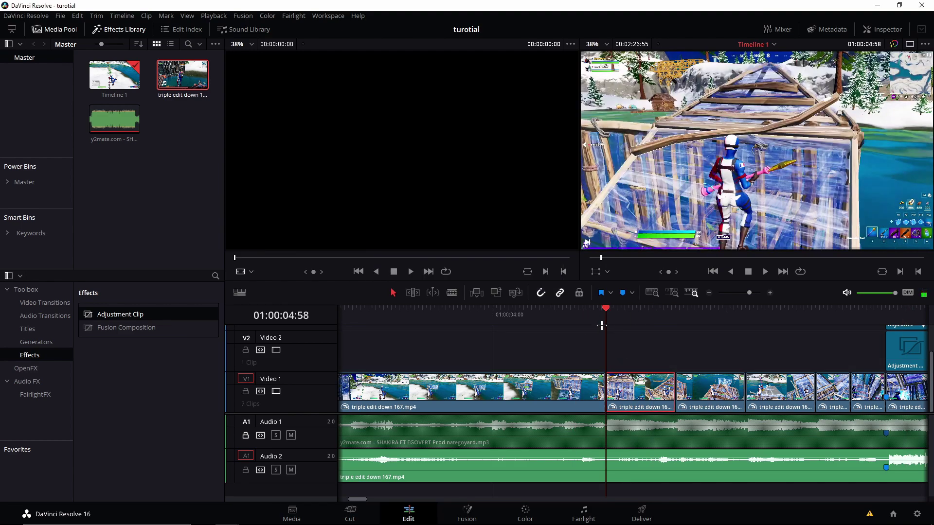
- Cut the Audio 1 song at 01:00:04:58 and at the 01:00:07:22 beat-drop marker
left_click(548, 420)
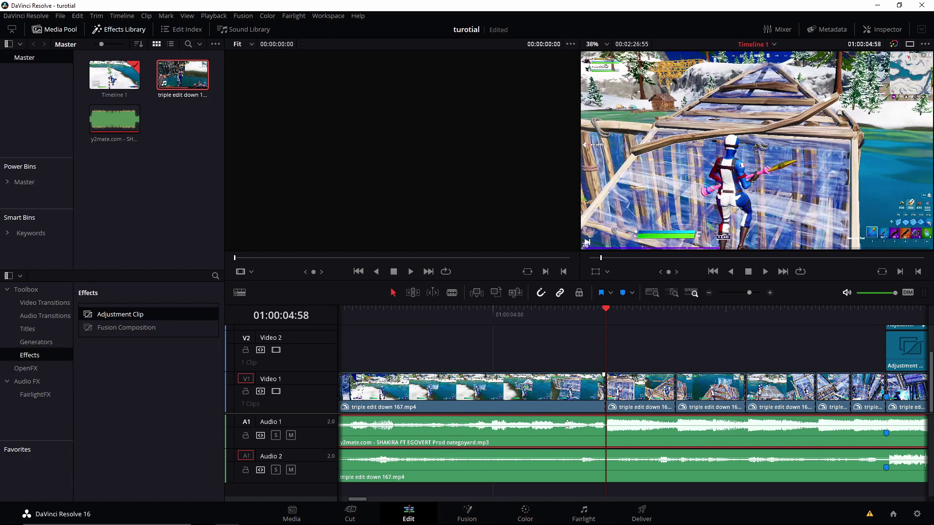
key("ctrl+b")
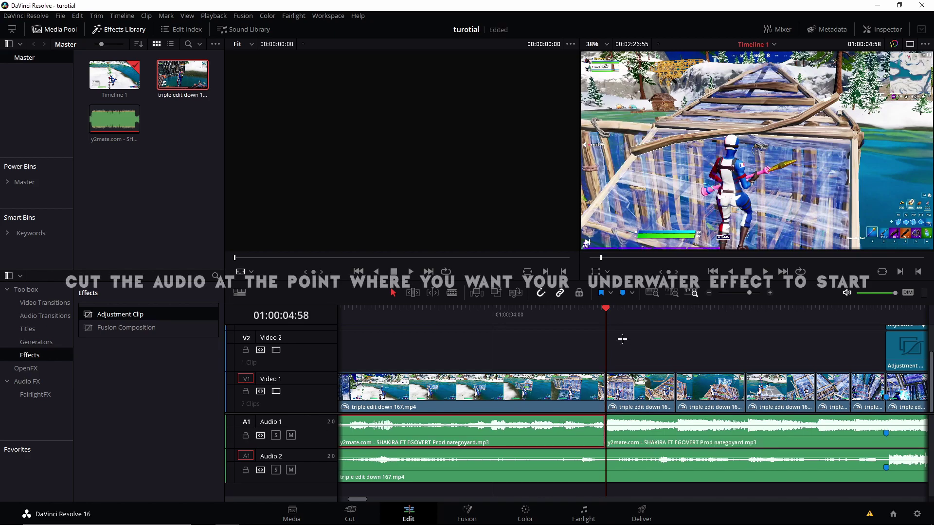
key("Down")
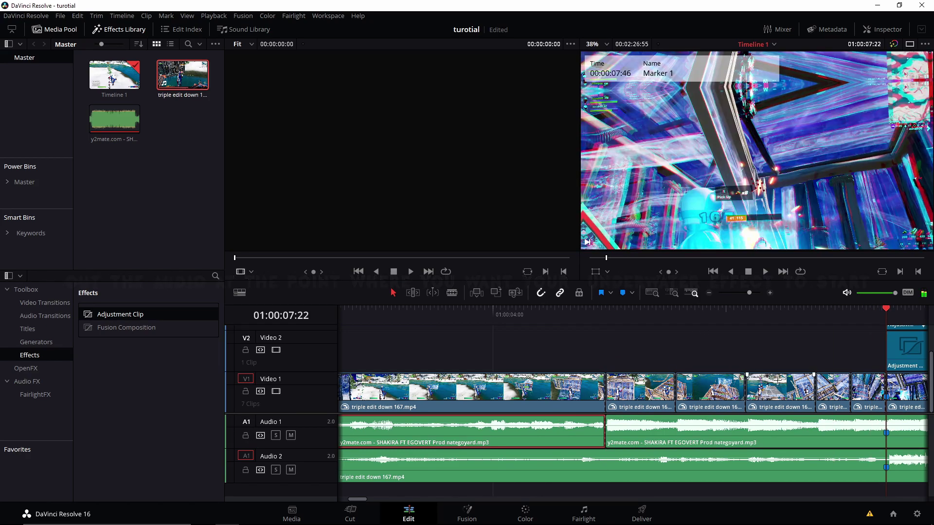
left_click(815, 432)
key("ctrl+b")
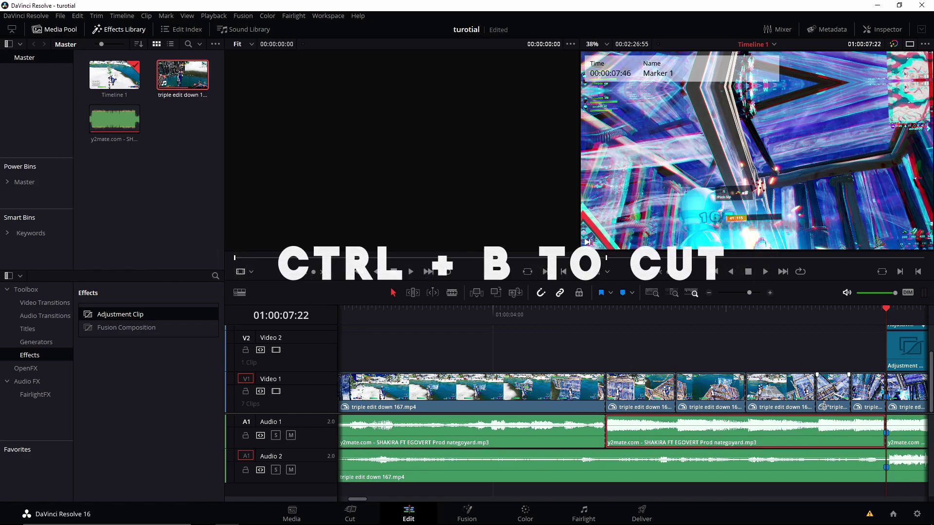
left_click(747, 321)
left_click_drag(747, 321, 676, 319)
- Enable Clip Equalizer for the middle song section and pull down the low and high bands
left_click(882, 29)
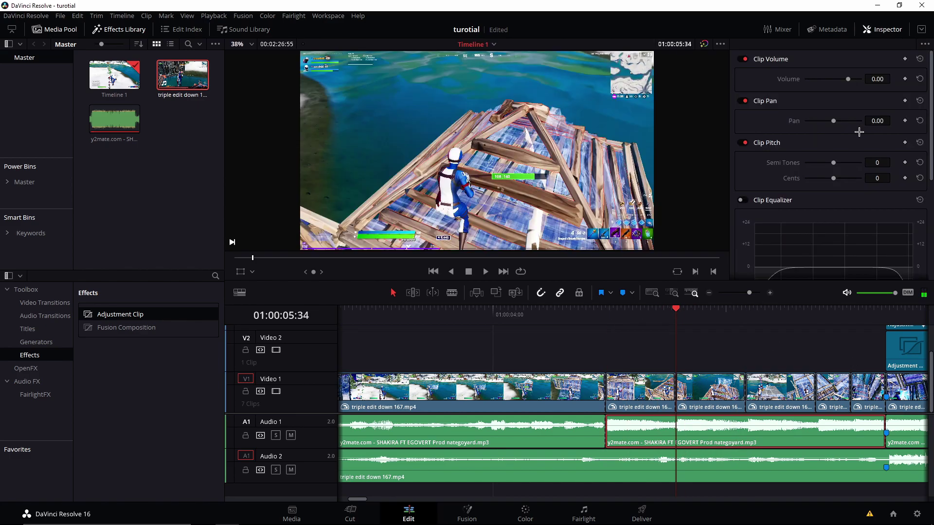
scroll(842, 97, "down", 5)
scroll(768, 137, "up", 1)
left_click(743, 115)
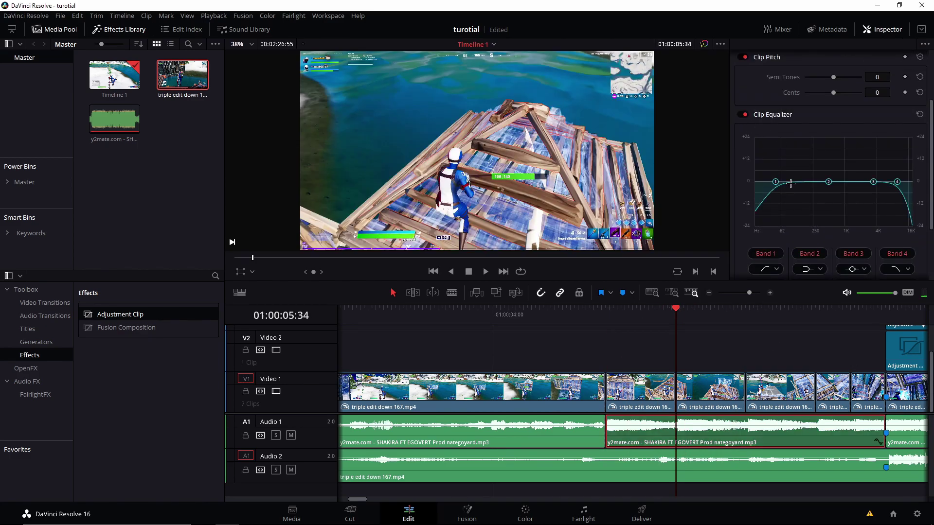
left_click_drag(778, 186, 846, 225)
left_click_drag(897, 182, 857, 225)
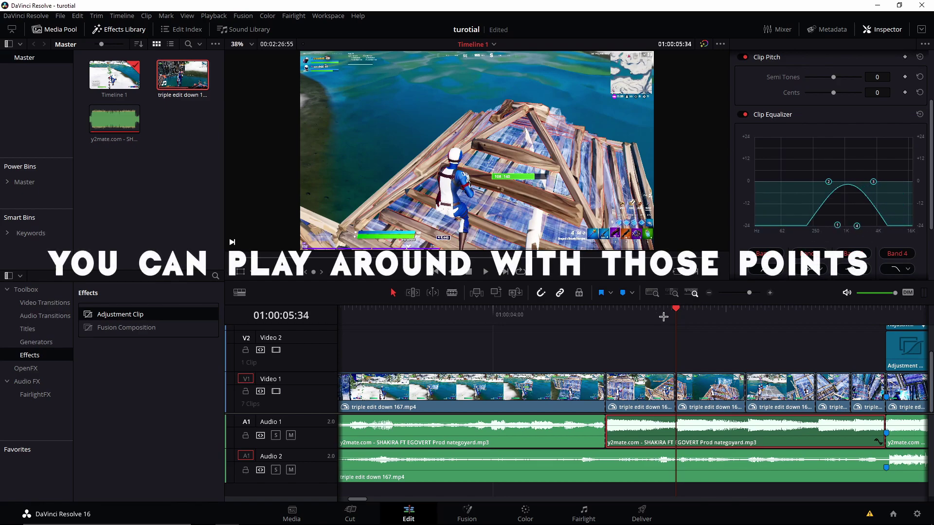
- Play back the muffled section and narrow the EQ curve's high side
mouse_move(663, 316)
left_mouse_down()
mouse_move(582, 317)
mouse_move(664, 318)
left_mouse_up()
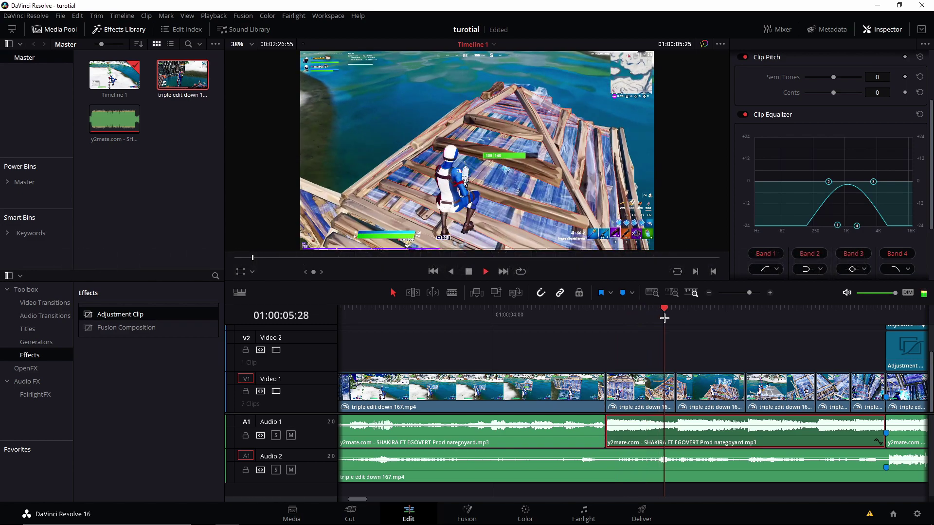
key("space")
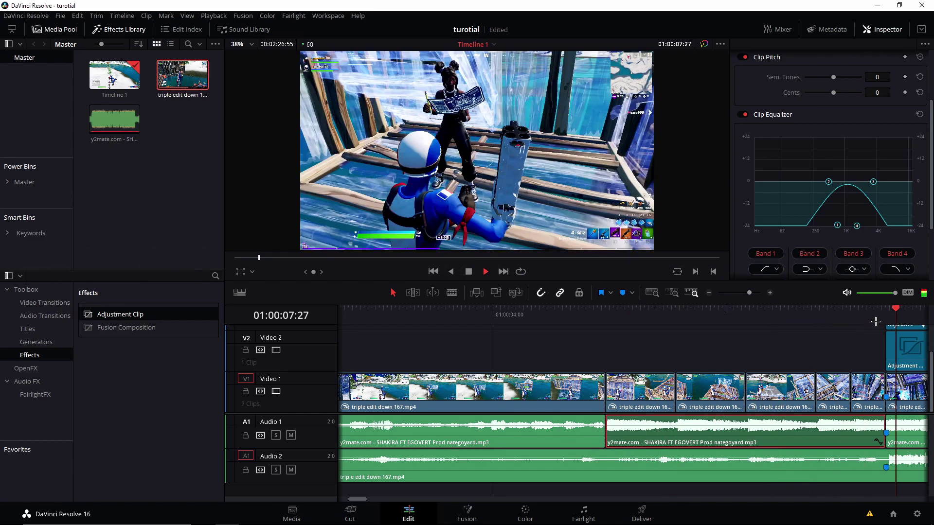
left_click_drag(876, 321, 577, 316)
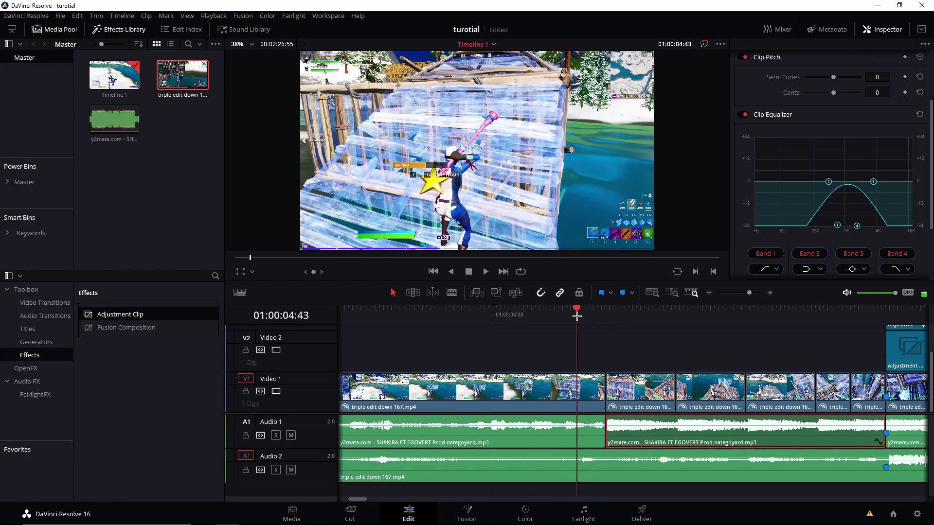
key("space")
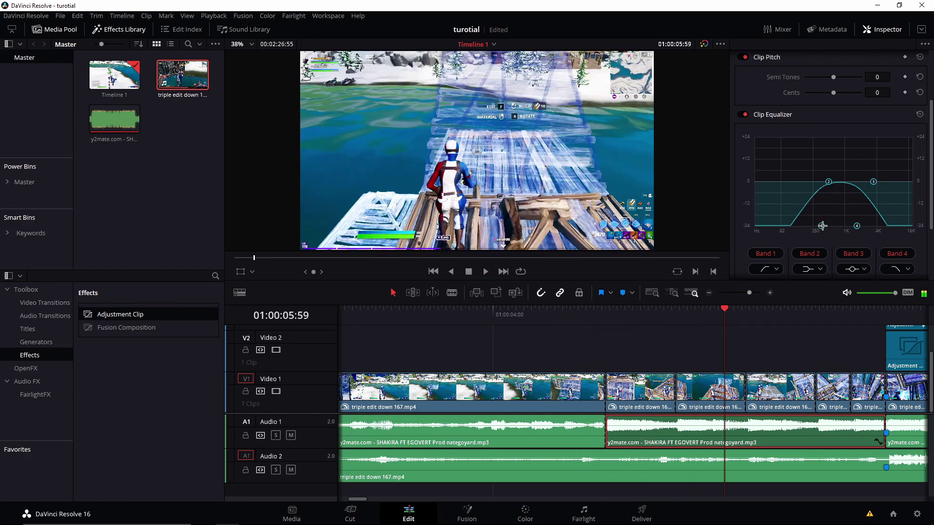
left_click_drag(856, 226, 842, 225)
left_click_drag(661, 311, 560, 310)
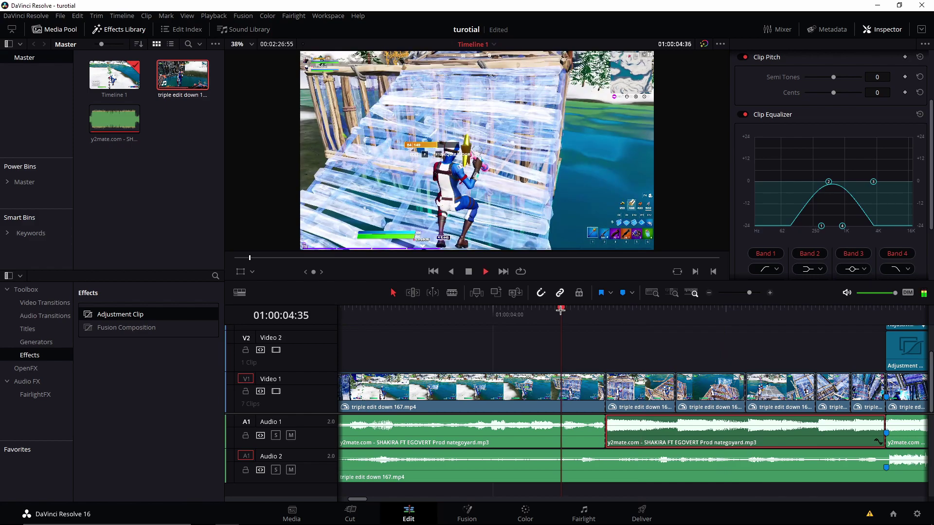
key("space")
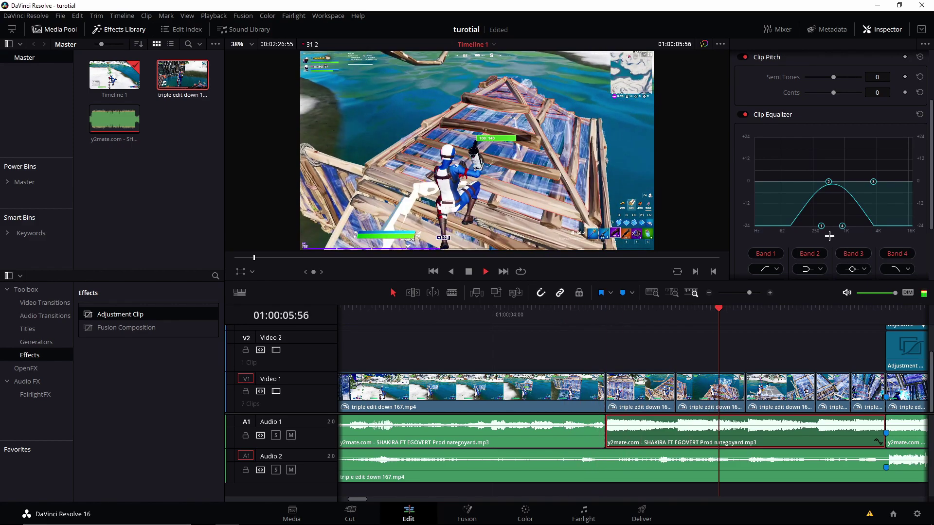
key("space")
- Widen the EQ curve's high and low sides again, replaying the section to check the sound
mouse_move(842, 225)
left_mouse_down()
mouse_move(858, 225)
mouse_move(834, 225)
left_mouse_up()
left_click(596, 325)
key("space")
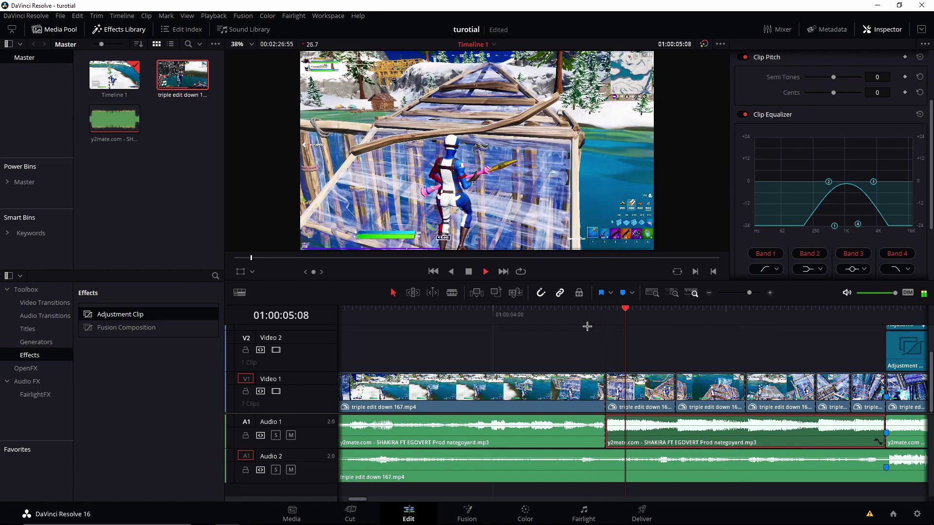
key("space")
mouse_move(829, 227)
left_mouse_down()
mouse_move(820, 226)
mouse_move(843, 226)
left_mouse_up()
left_click(559, 331)
key("space")
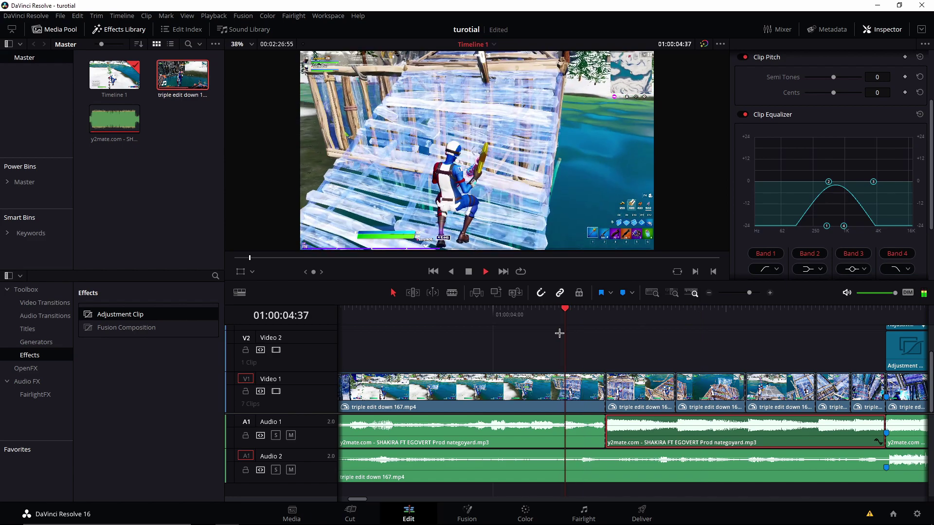
key("space")
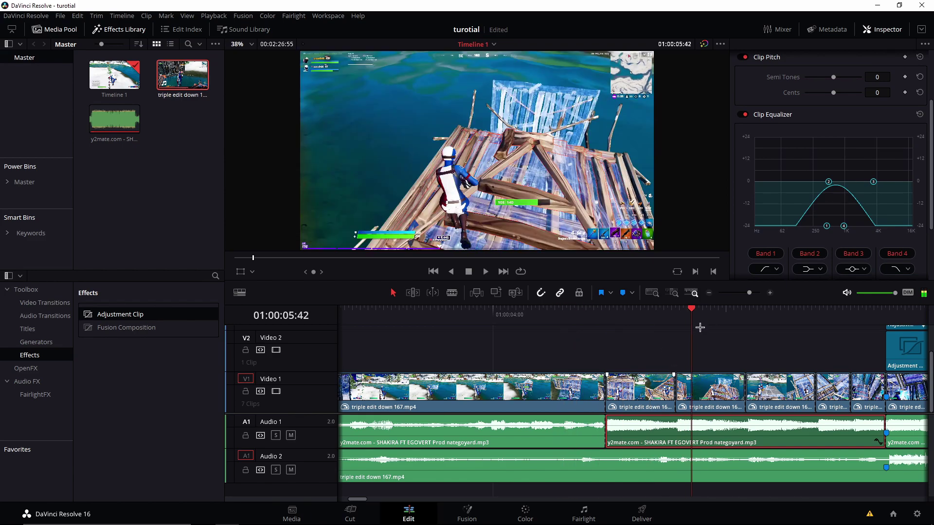
- Select the clip right after the cut and bring it onto the Color page
left_click(641, 389)
left_click(246, 435)
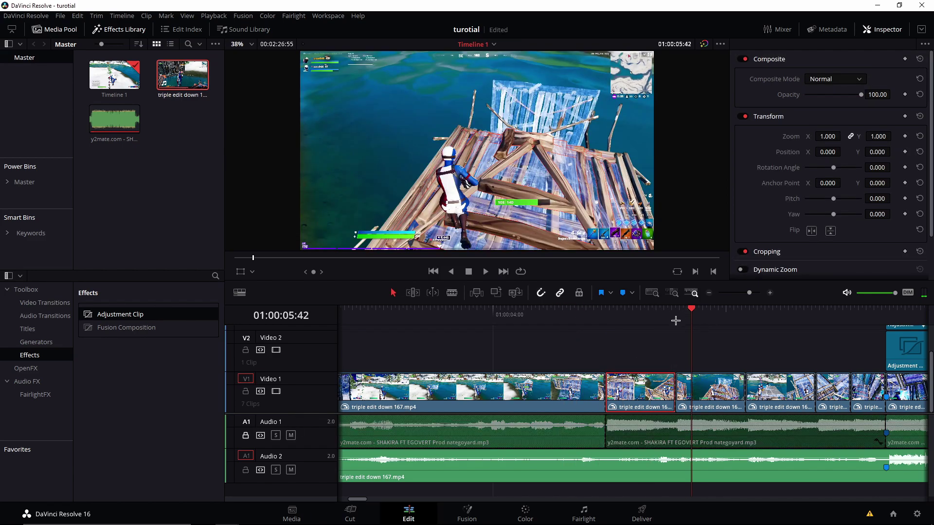
left_click_drag(675, 321, 623, 320)
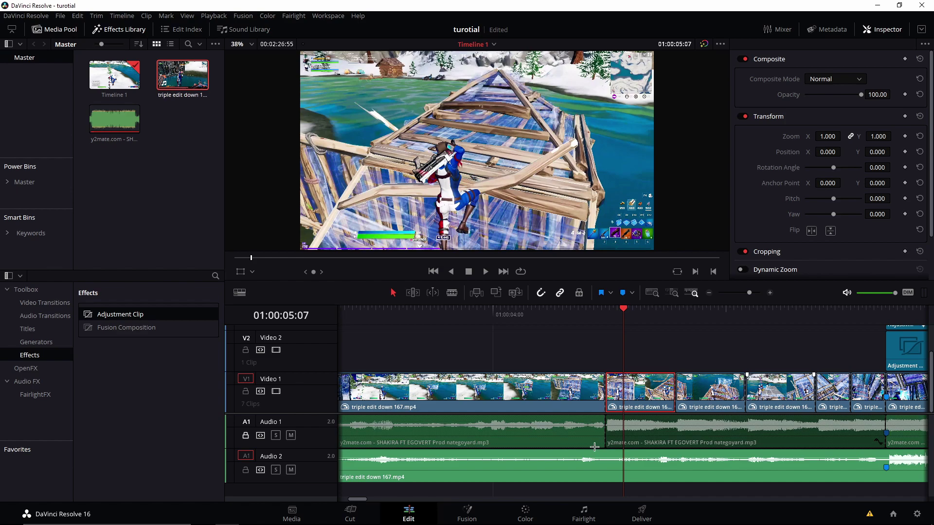
left_click(526, 511)
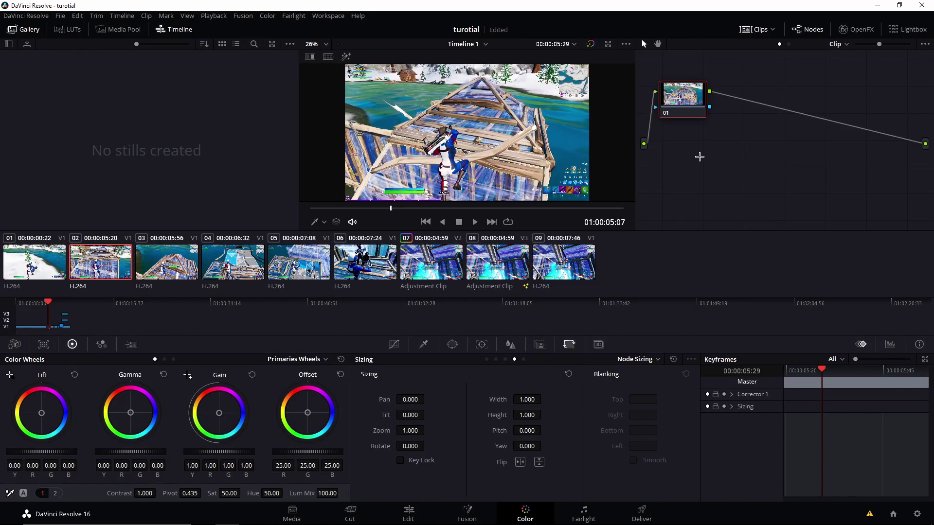
- Add a layer node with Alt+L and tick Monochrome in node 01's RGB Mixer
key("alt+l")
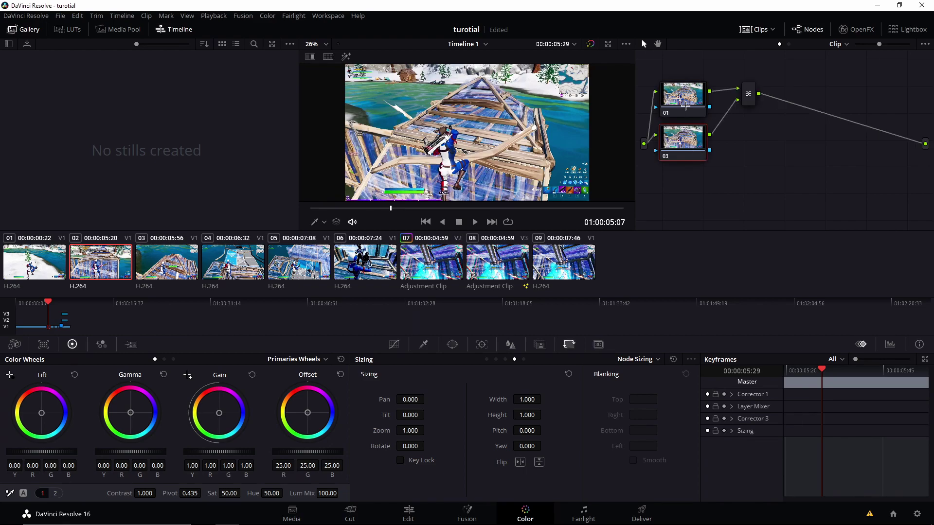
left_click_drag(680, 98, 680, 91)
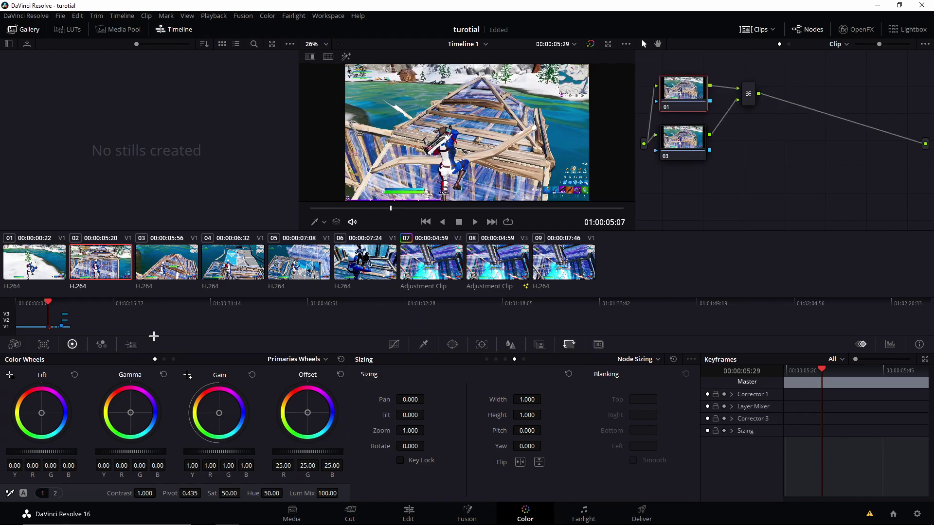
left_click(102, 344)
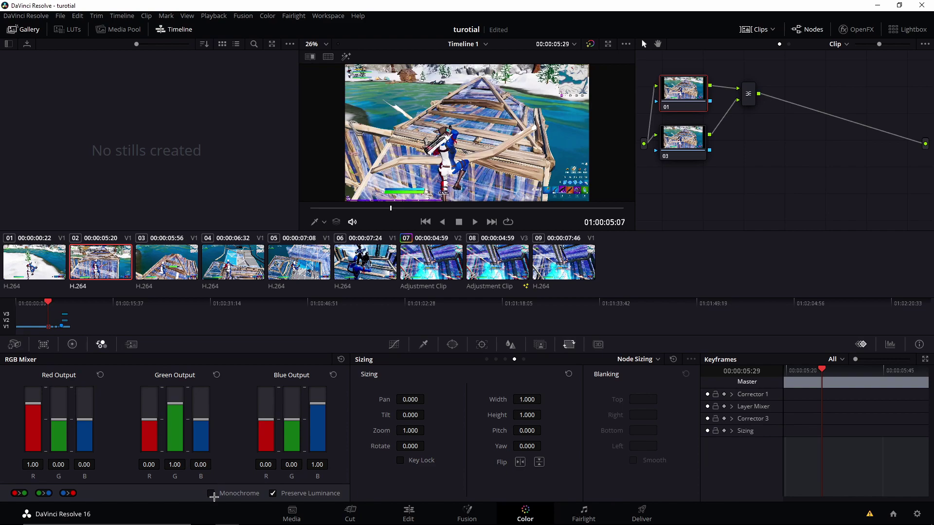
left_click(211, 493)
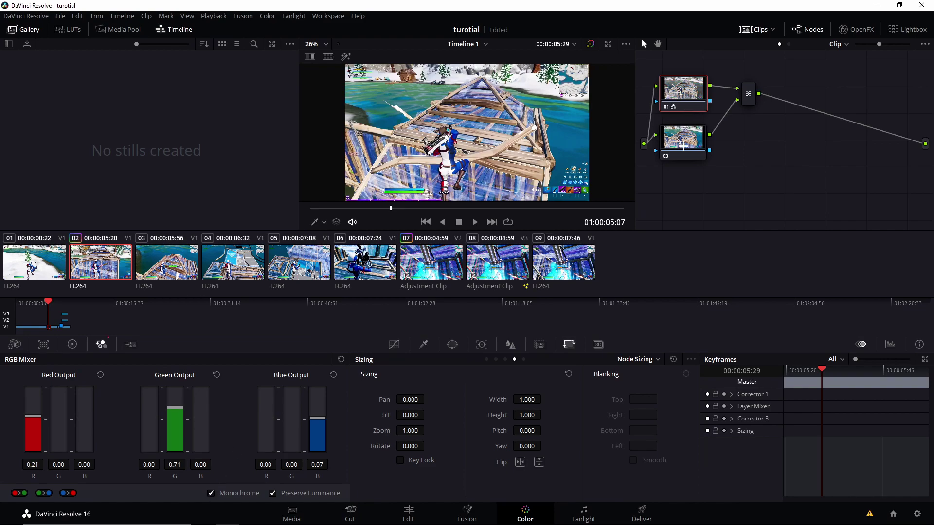
left_click(682, 146)
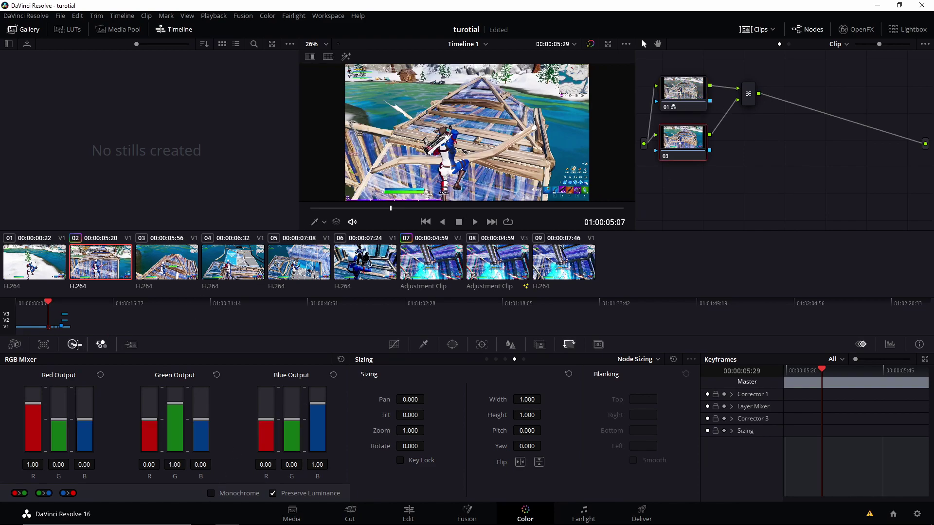
left_click(72, 344)
left_click(425, 345)
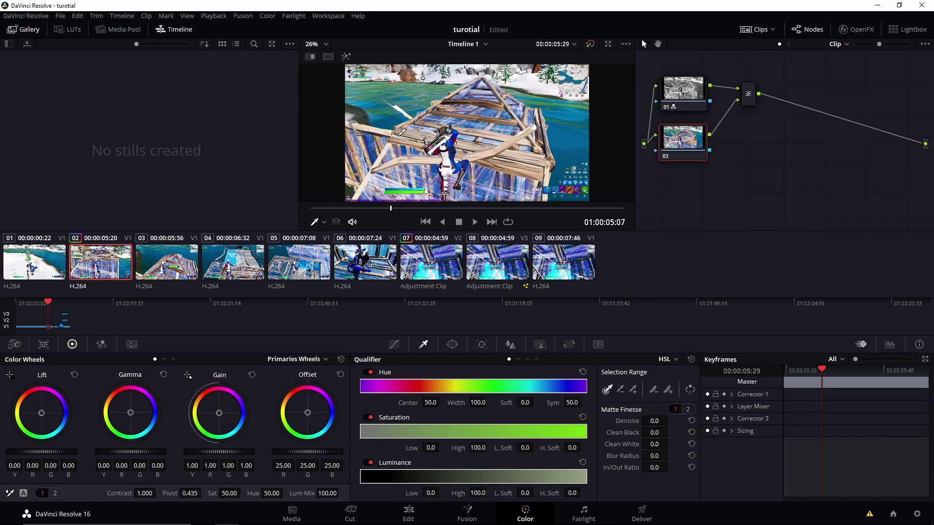
- Eyedrop the wooden builds on node 03, push Gain toward magenta, and return to the Edit page
left_click(403, 126)
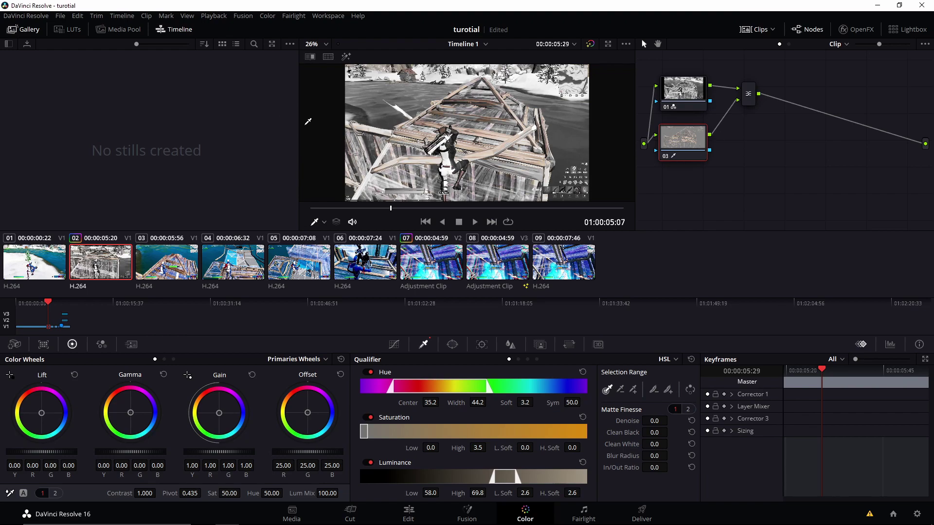
mouse_move(218, 417)
left_mouse_down()
mouse_move(223, 398)
mouse_move(233, 401)
mouse_move(218, 417)
mouse_move(230, 415)
mouse_move(226, 401)
left_mouse_up()
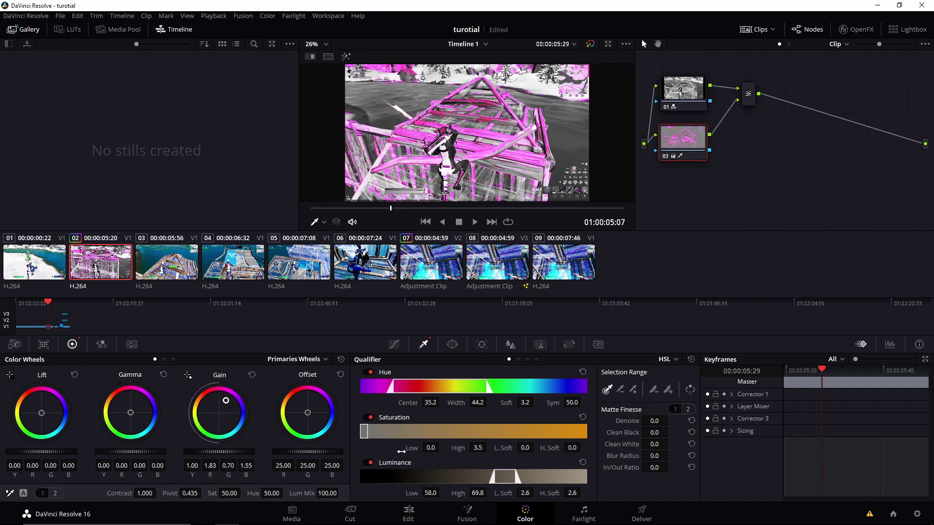
left_click(396, 516)
left_click_drag(629, 317, 711, 313)
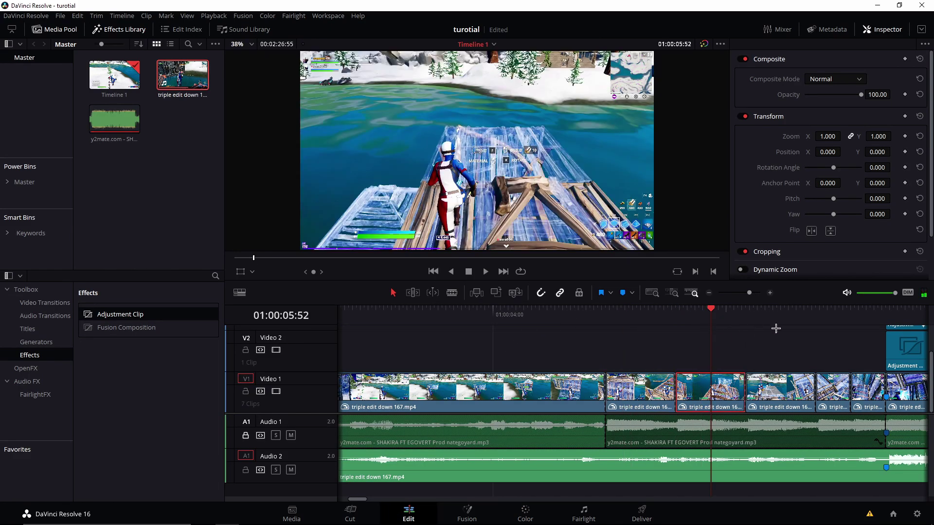
- Open the next clip on the Color page and its RGB Mixer to repeat the grayscale grade
left_click(537, 510)
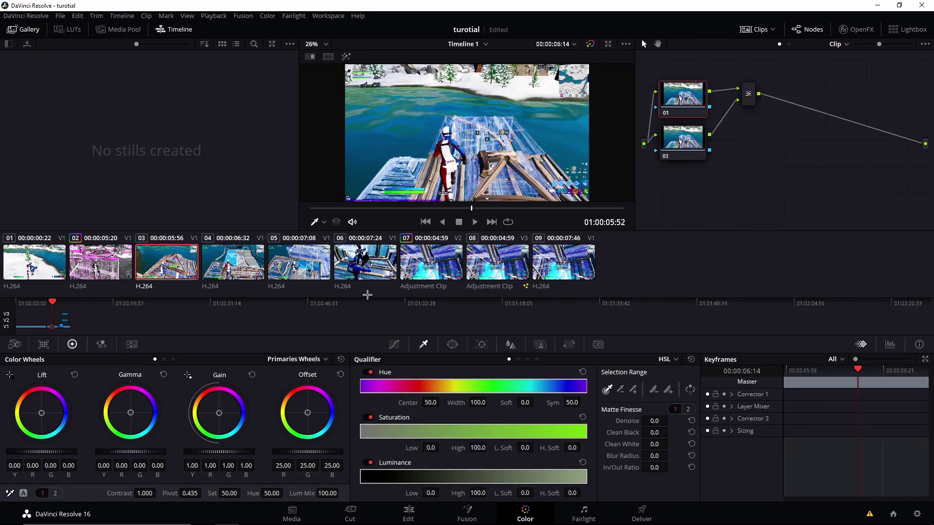
left_click(101, 345)
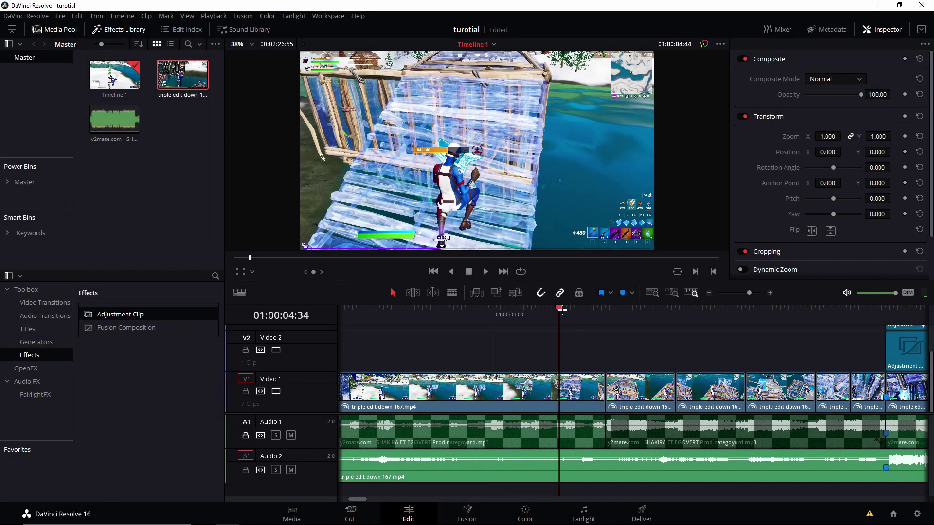
left_click_drag(562, 310, 586, 348)
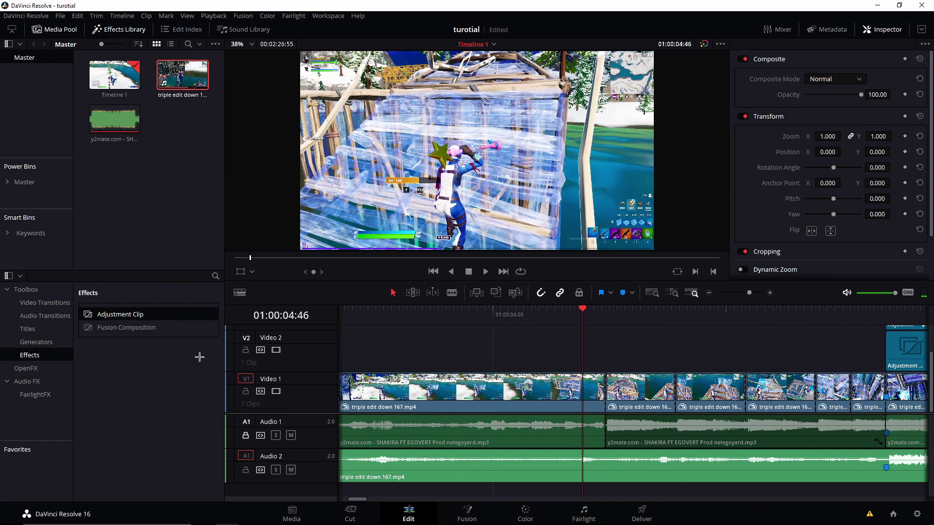
- Drop MrAT-ShakeVertical from the Fusion Transitions list onto the beat-drop cut between clips 1 and 2
left_click(45, 302)
scroll(161, 369, "down", 10)
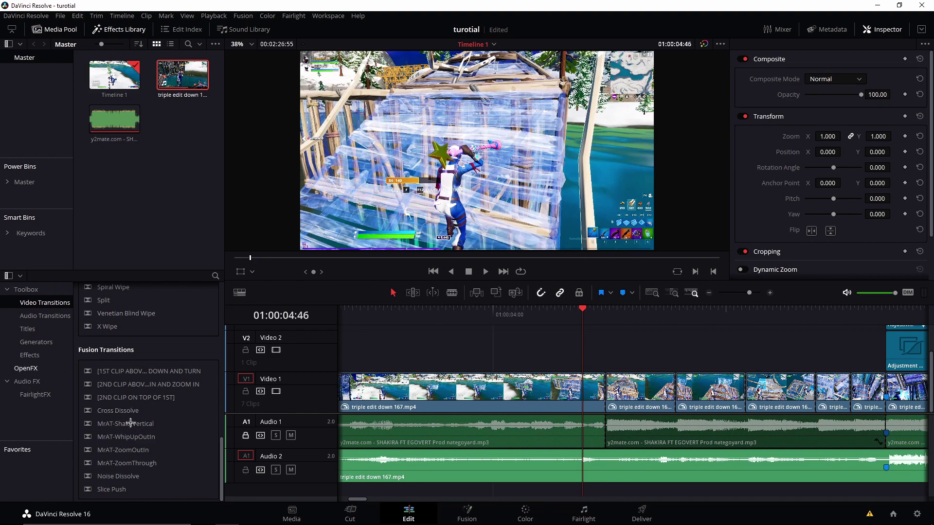
left_click_drag(127, 425, 602, 388)
- Preview the first transition, then add a shake transition to the second cut and trim its length
left_click_drag(590, 315, 710, 325)
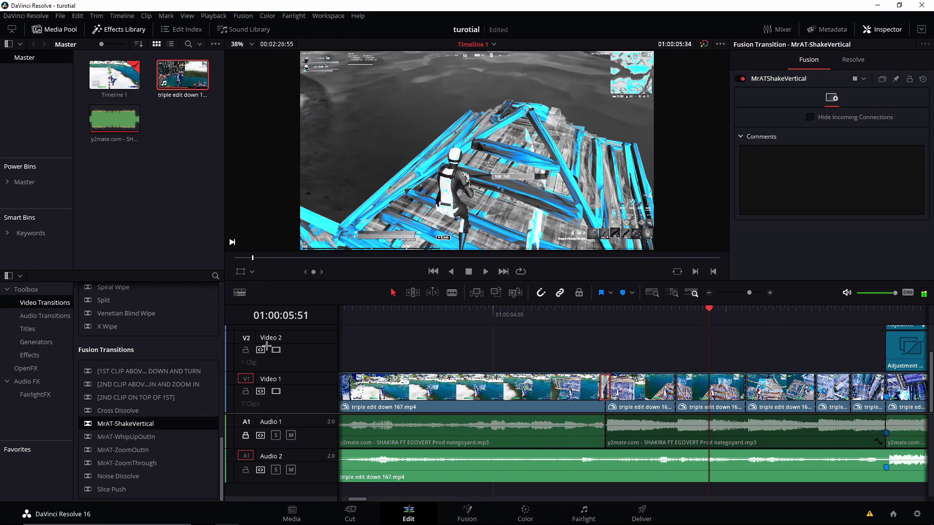
left_click_drag(604, 371, 675, 392)
left_click(646, 388)
left_click_drag(711, 314, 749, 325)
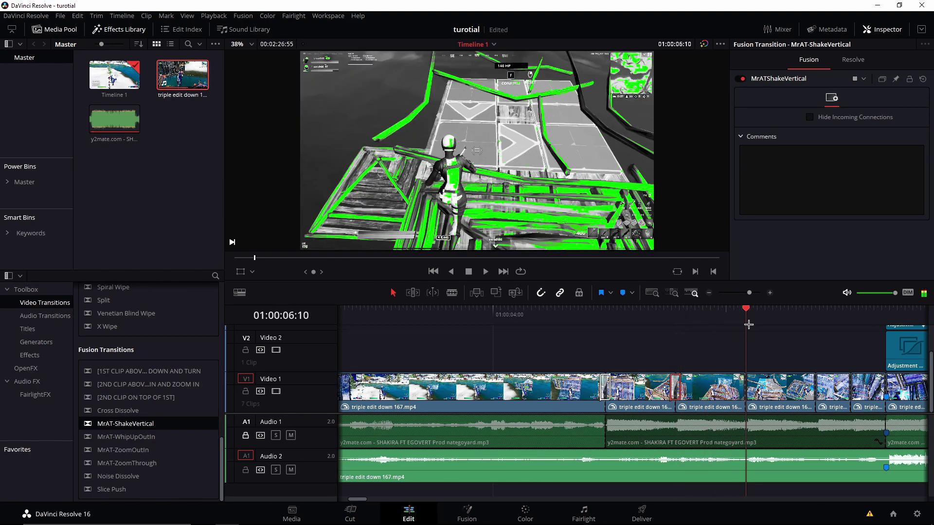
- Drop MrAT-ShakeVertical onto the three later cuts along Video 1
left_click_drag(168, 426, 740, 389)
left_click_drag(160, 424, 811, 390)
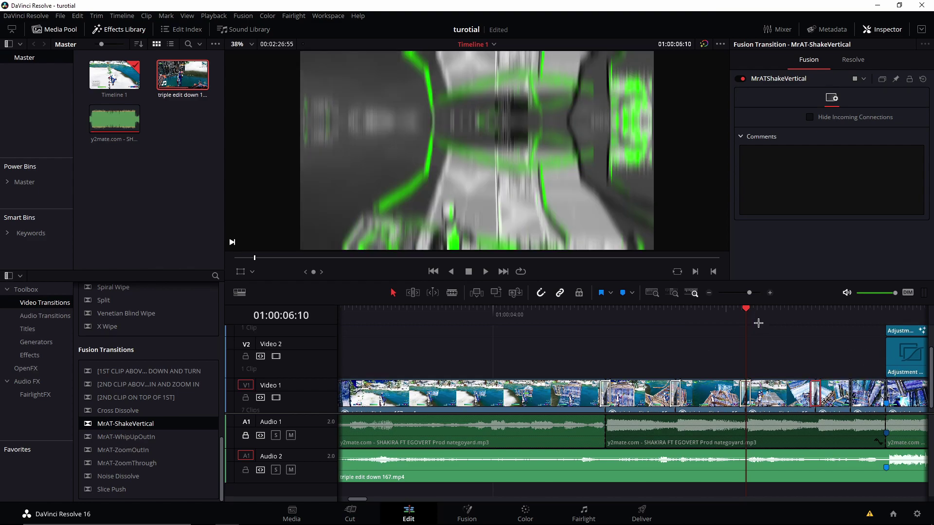
left_click(822, 323)
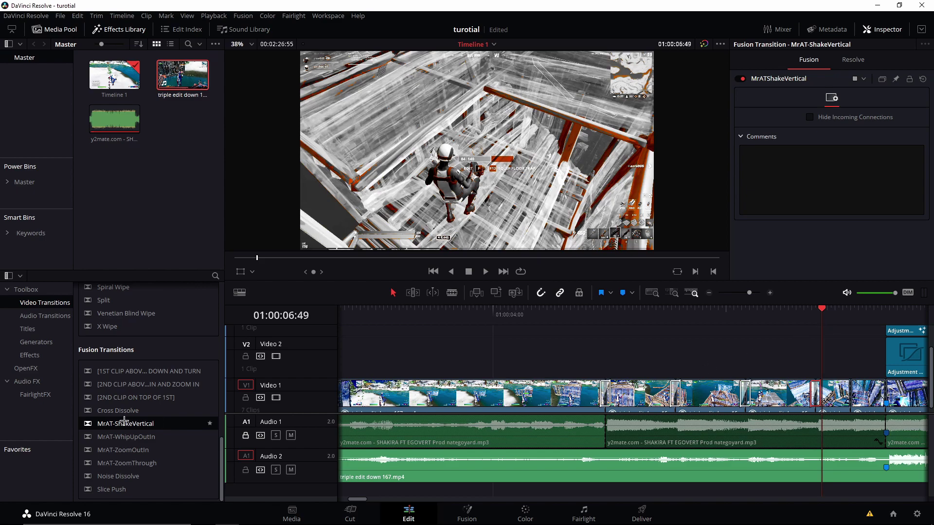
left_click_drag(124, 421, 844, 389)
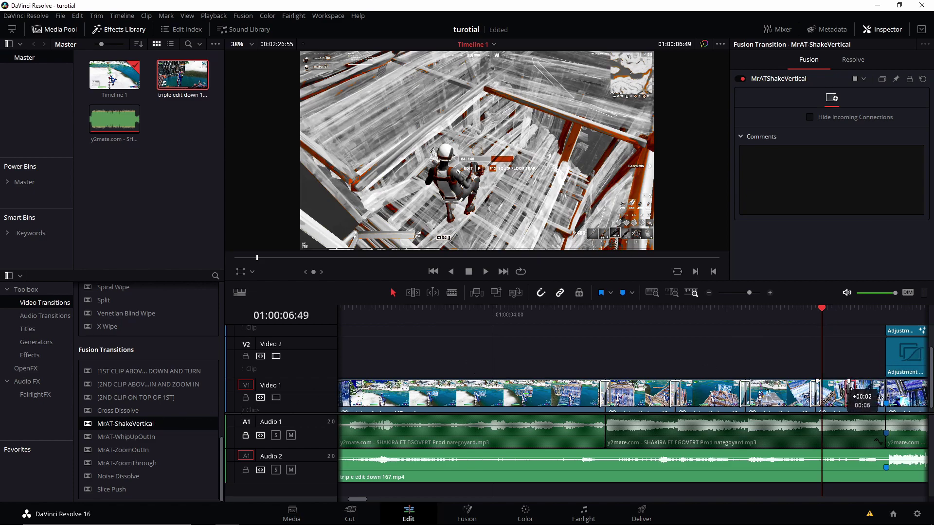
- Scrub back through the montage to preview the shake transitions around 01:00:06:49
left_click_drag(791, 331, 579, 346)
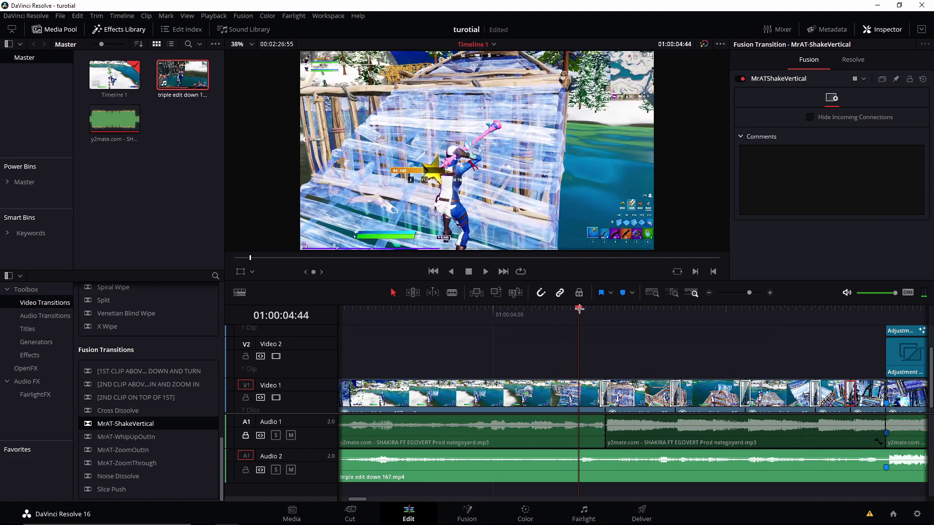
left_click_drag(581, 313, 554, 340)
left_click(603, 367)
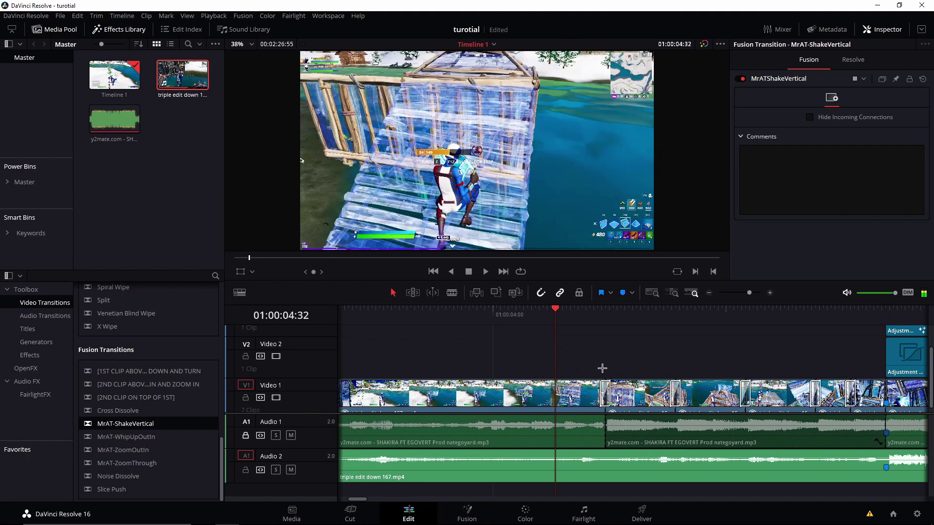